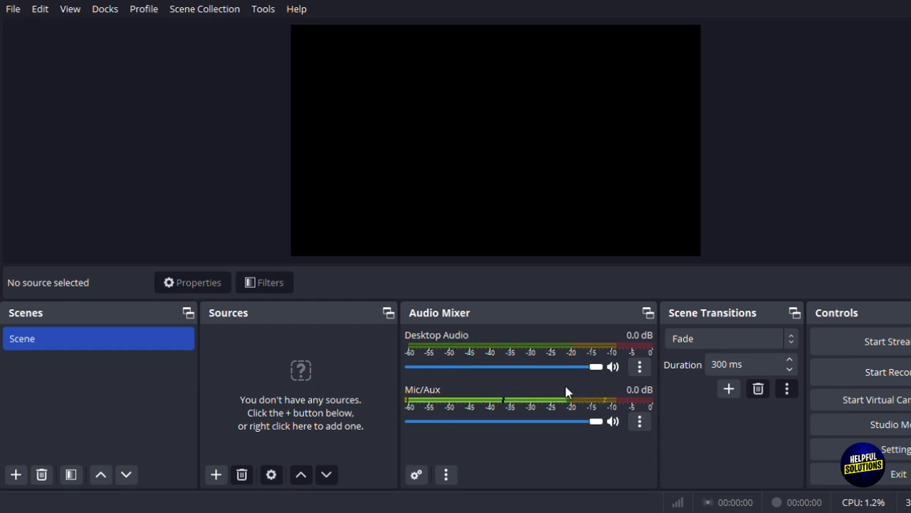
- Lower the Desktop Audio volume all the way down to -inf dB
drag(598, 368, 403, 368)
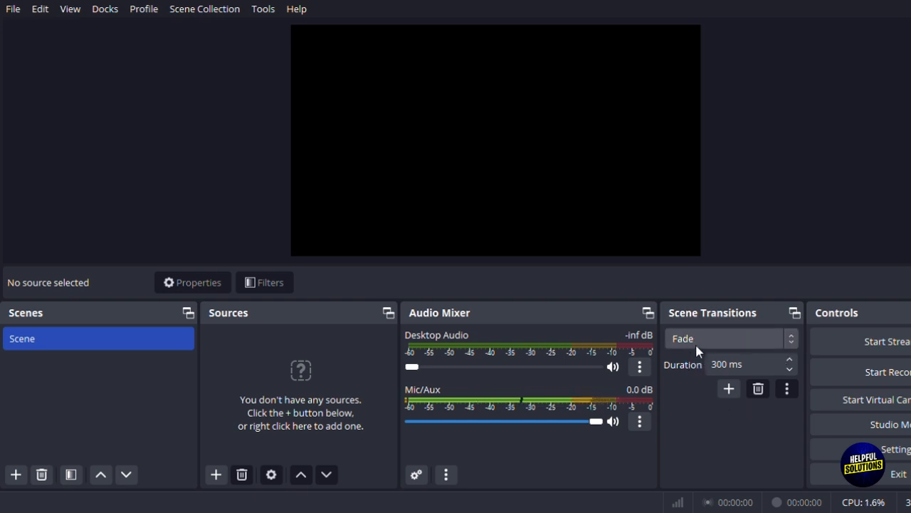
click(707, 371)
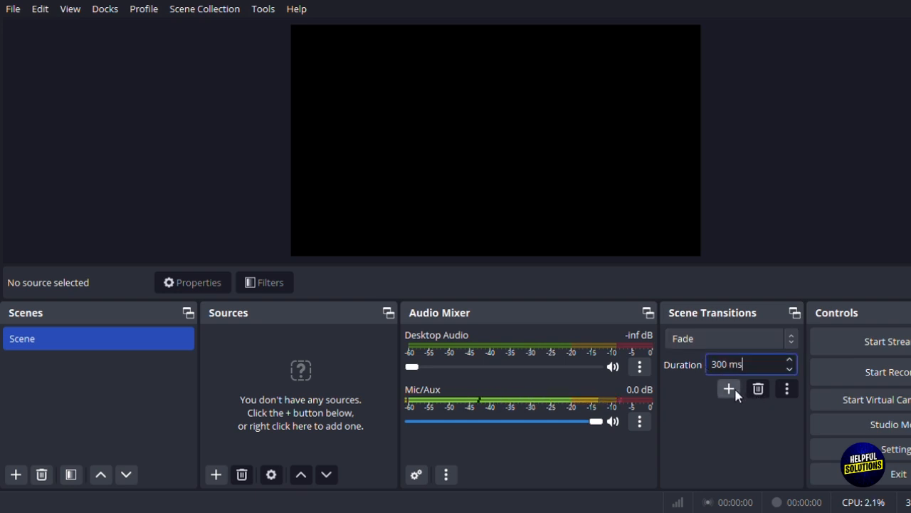
click(734, 390)
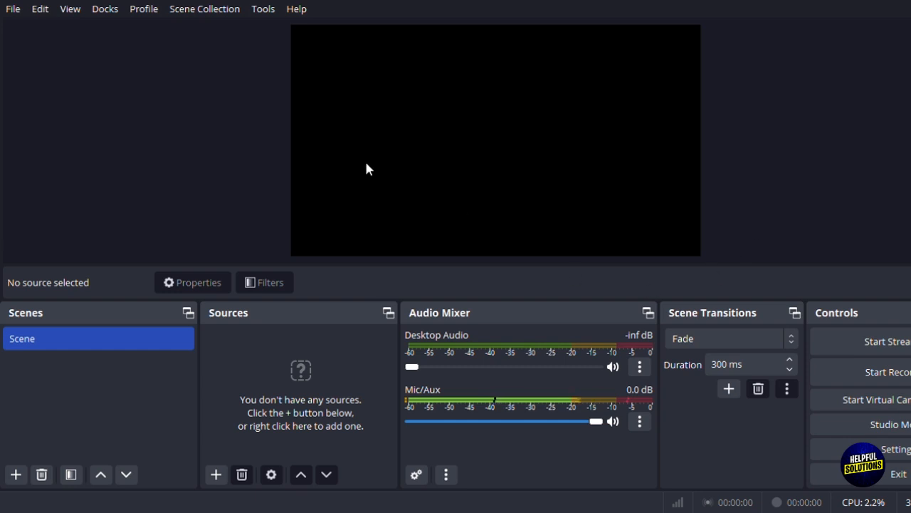
- Switch the scene list to grid mode and turn on Studio Mode
click(14, 10)
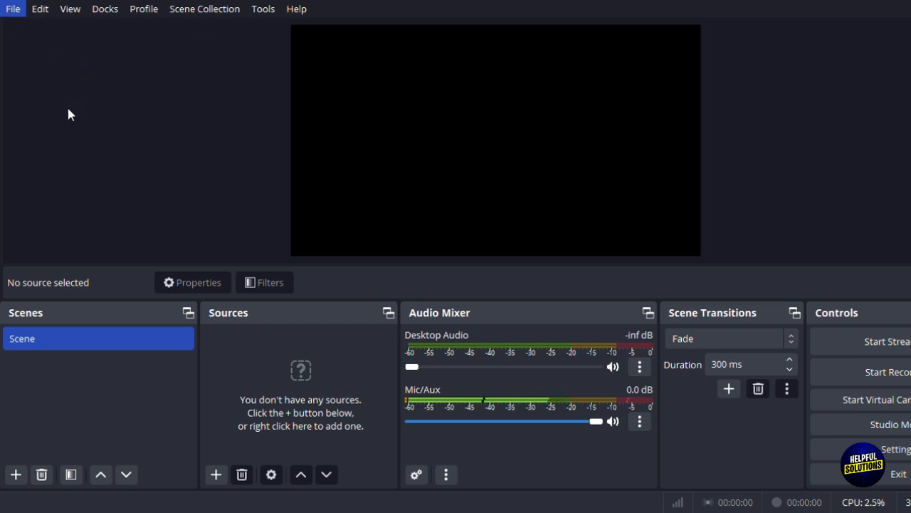
mouse_move(41, 10)
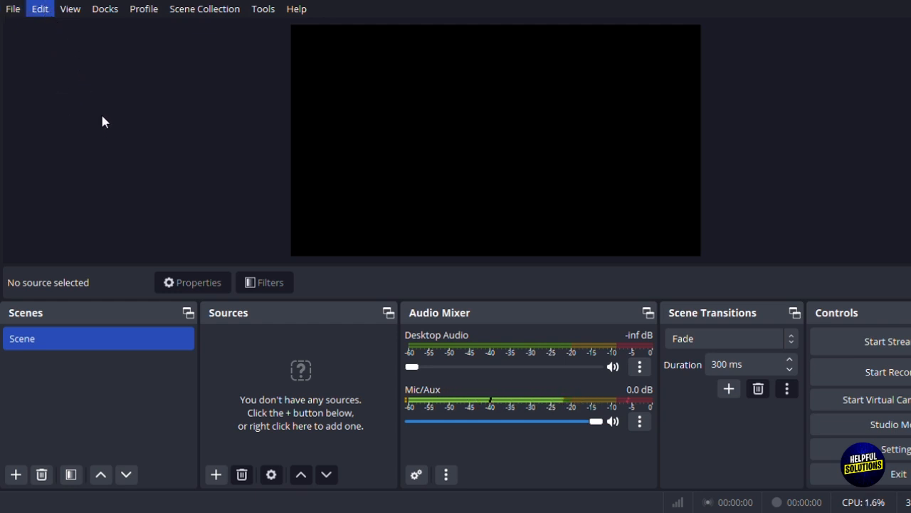
mouse_move(71, 16)
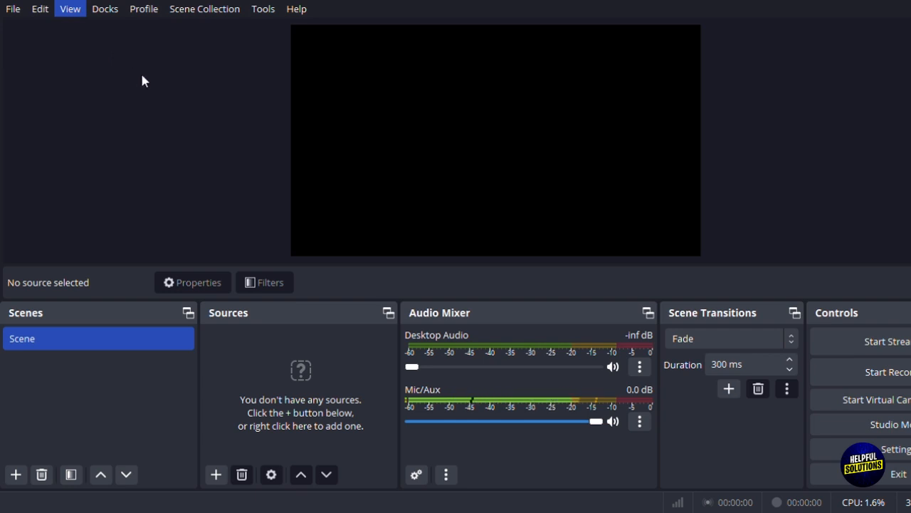
click(221, 94)
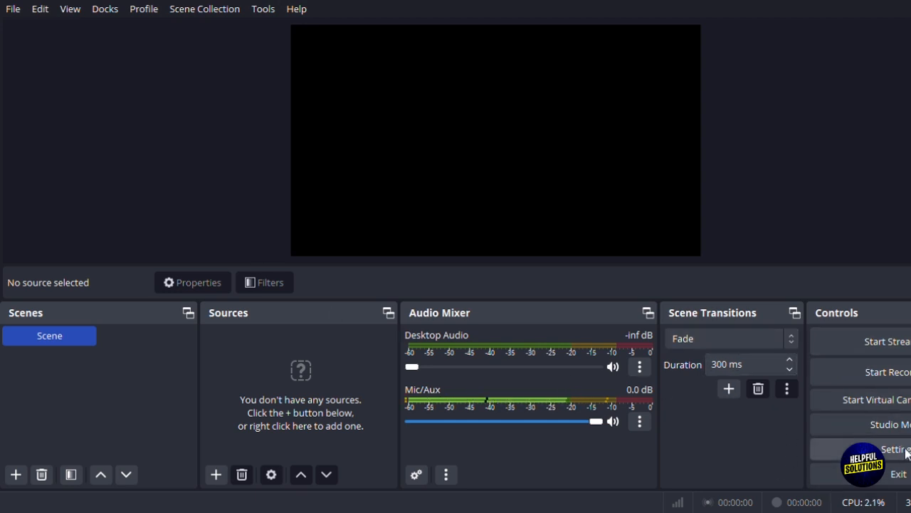
click(900, 425)
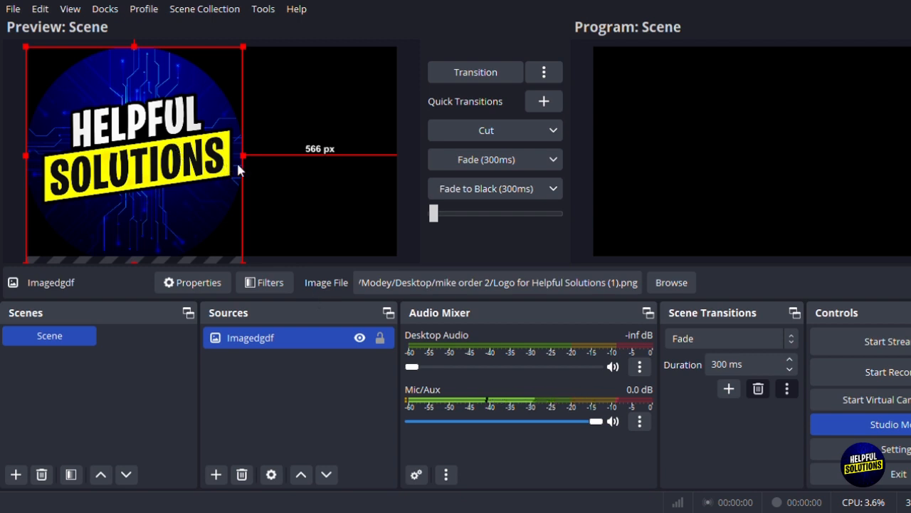
- Enlarge the logo image source and reposition it so that it covers the full width of the preview
drag(251, 155, 344, 140)
drag(243, 138, 274, 102)
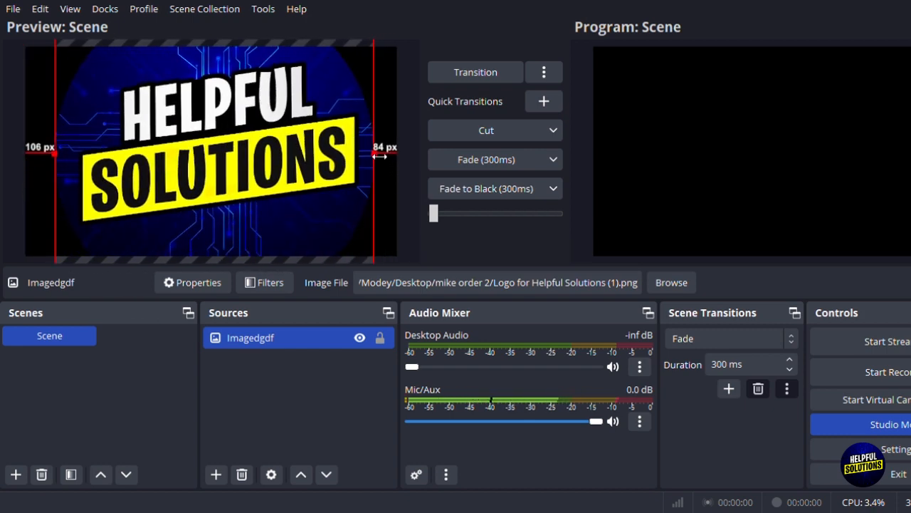
drag(380, 155, 406, 170)
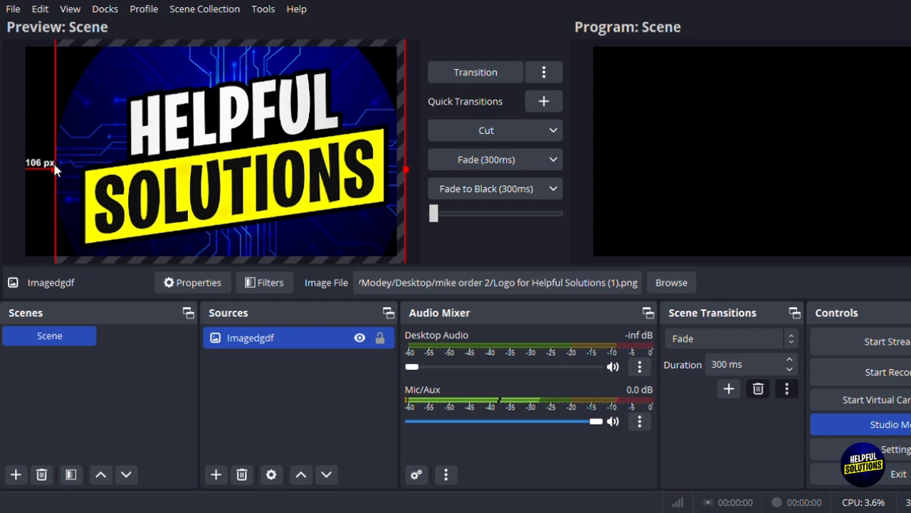
drag(62, 169, 15, 160)
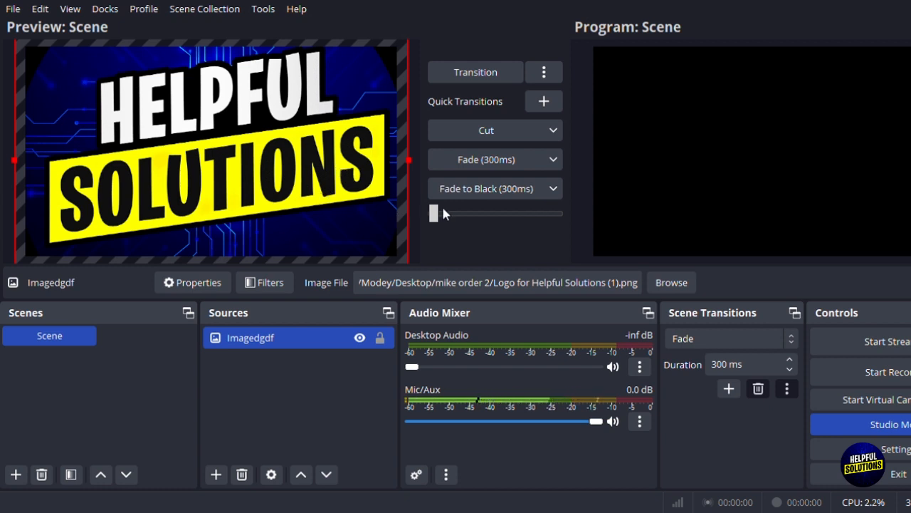
- Add a Browser source above the logo image and enlarge it until it covers most of the preview
click(526, 339)
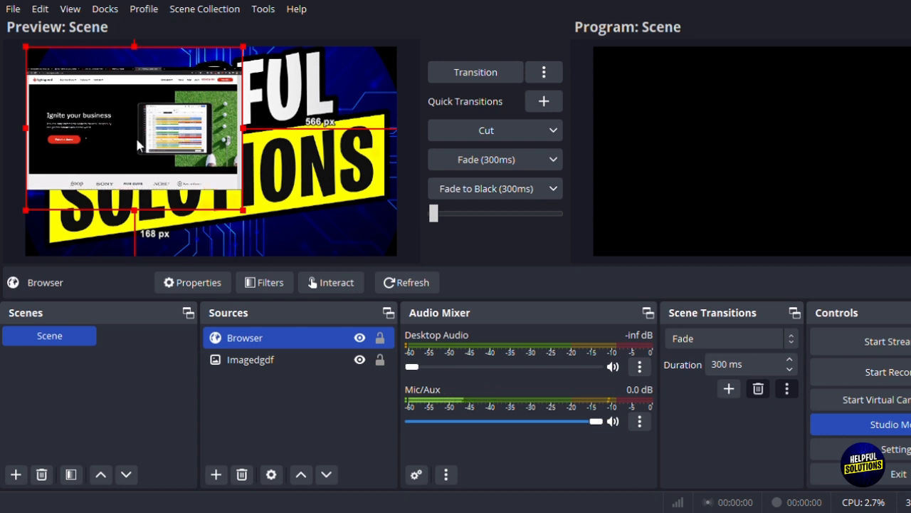
click(137, 140)
click(163, 365)
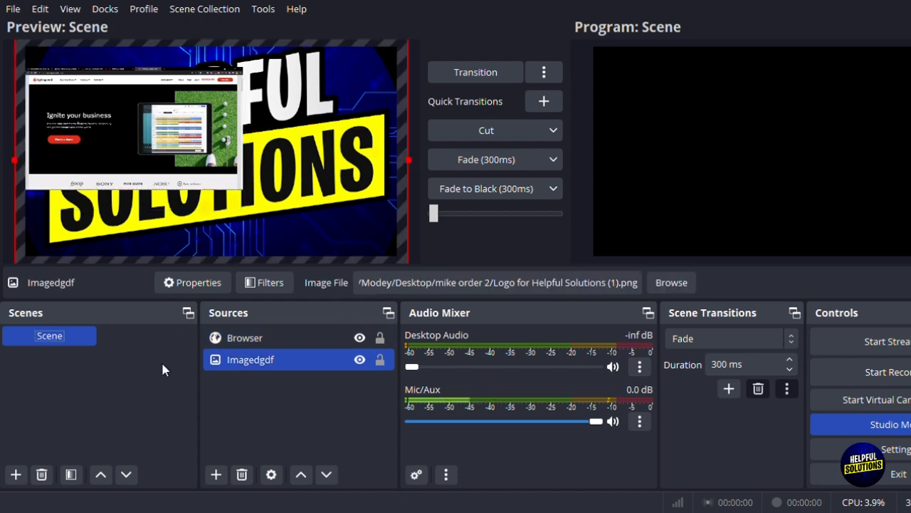
click(230, 363)
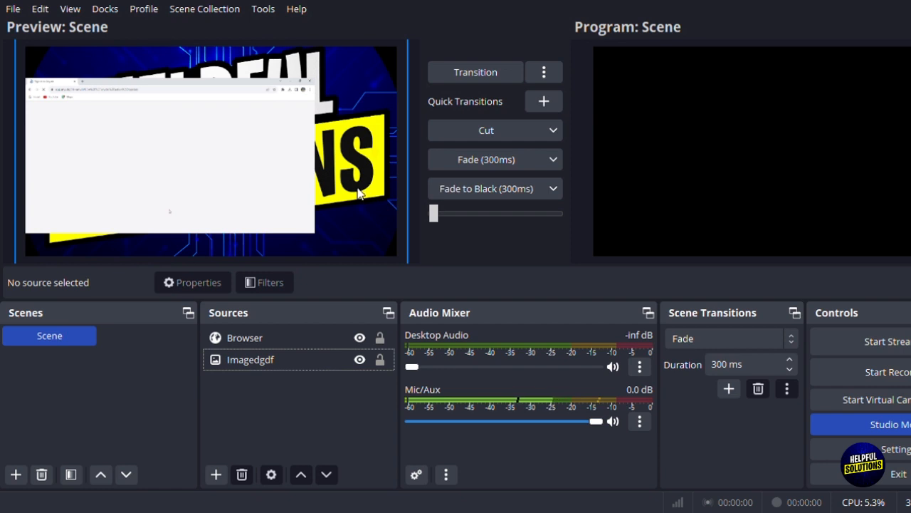
click(358, 189)
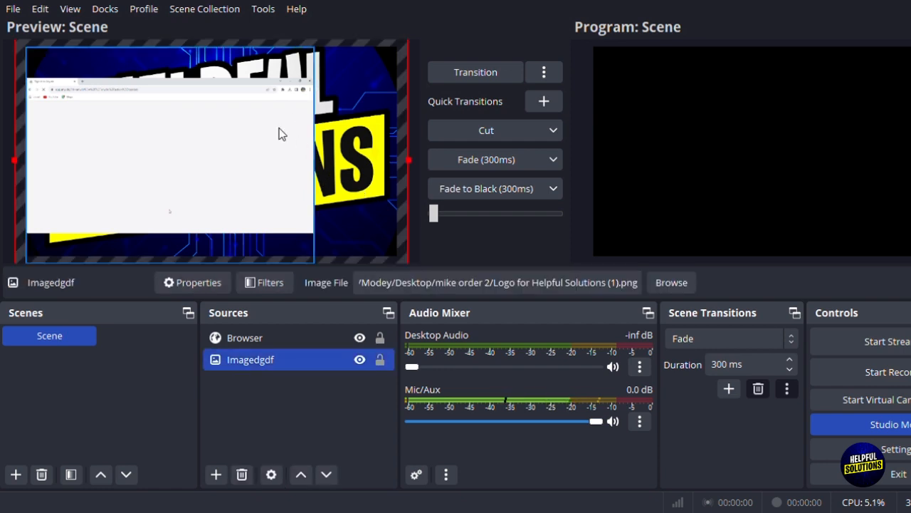
click(214, 171)
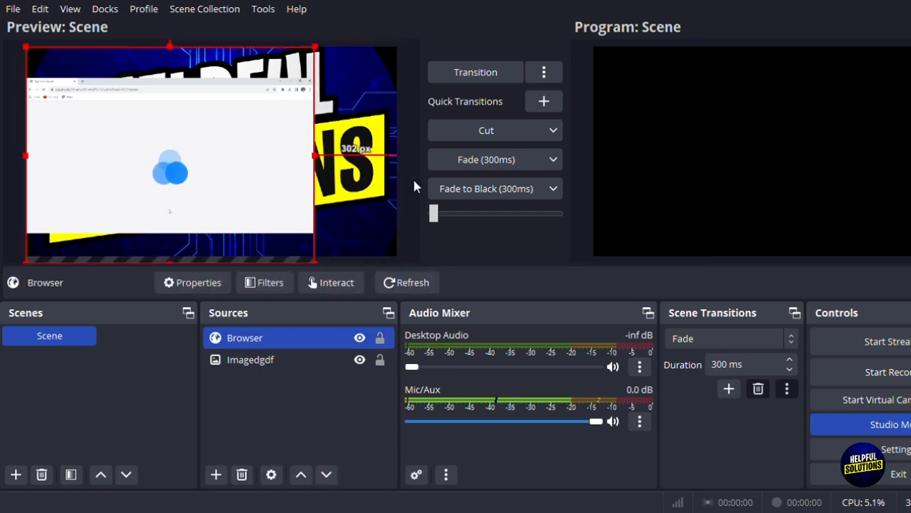
- Bring the preview scene to the program output with the manual transition slider, and run the Fade transition once more
drag(430, 214, 498, 222)
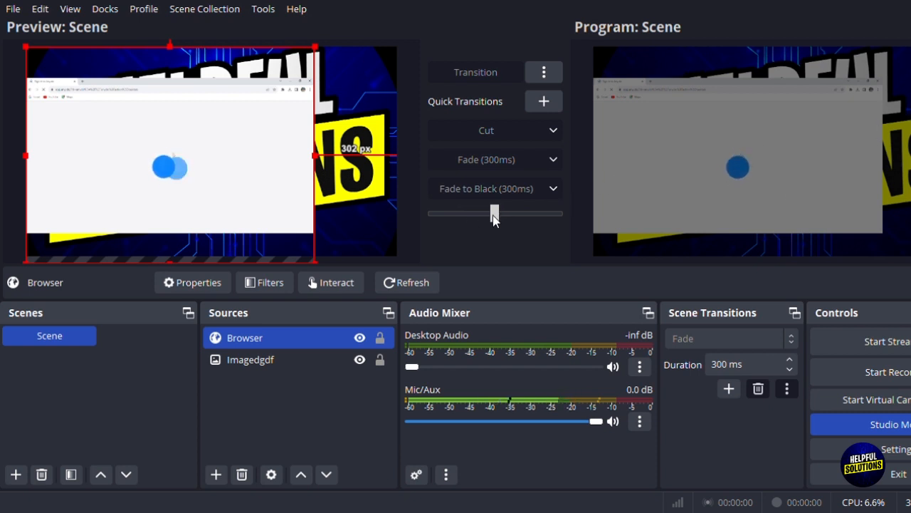
drag(493, 215, 605, 249)
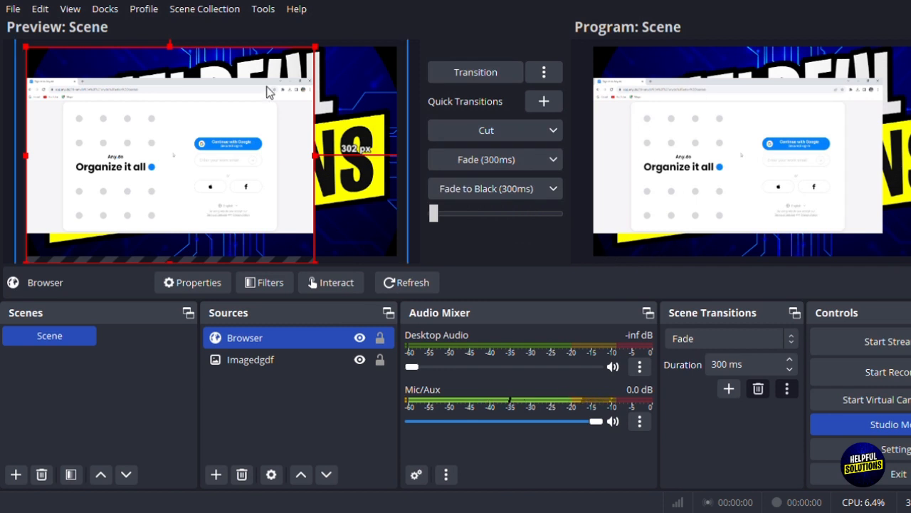
click(489, 80)
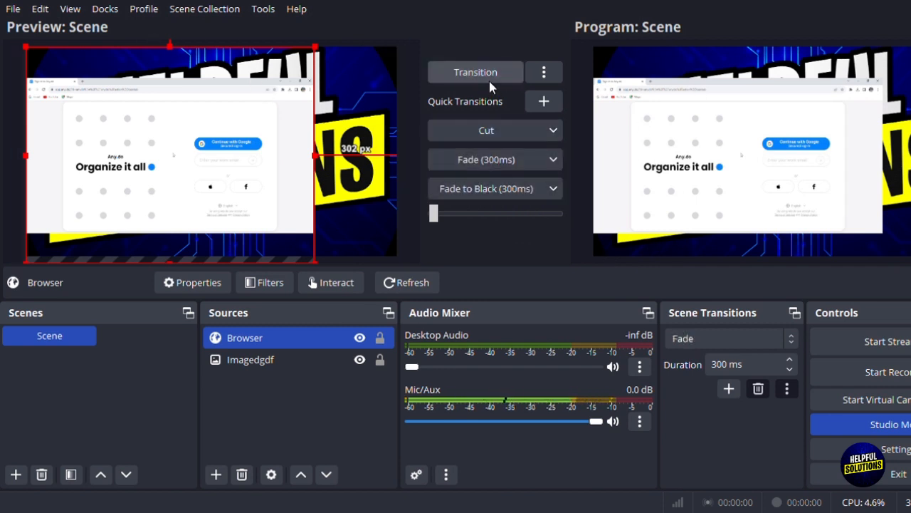
- Try the Cut, Fade (300ms) and Fade to Black (300ms) quick transitions, and advance the manual transition to about three quarters
click(494, 134)
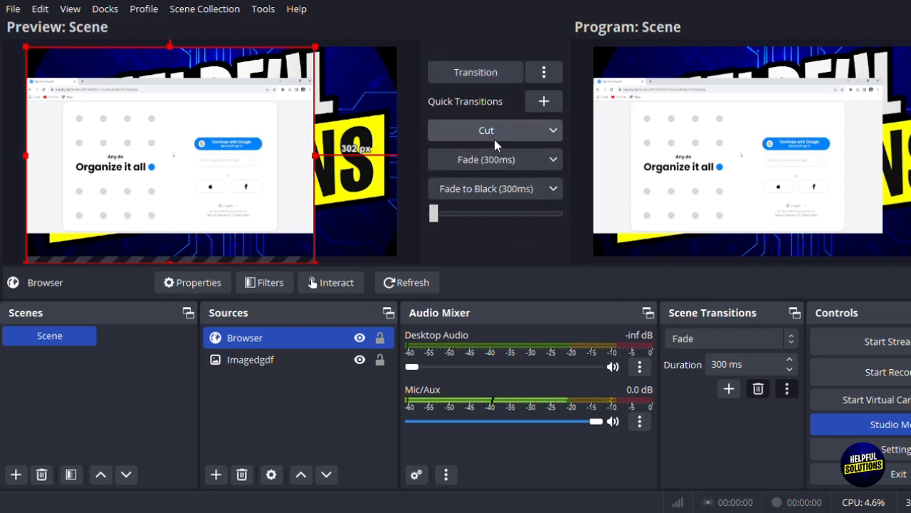
click(493, 130)
click(500, 155)
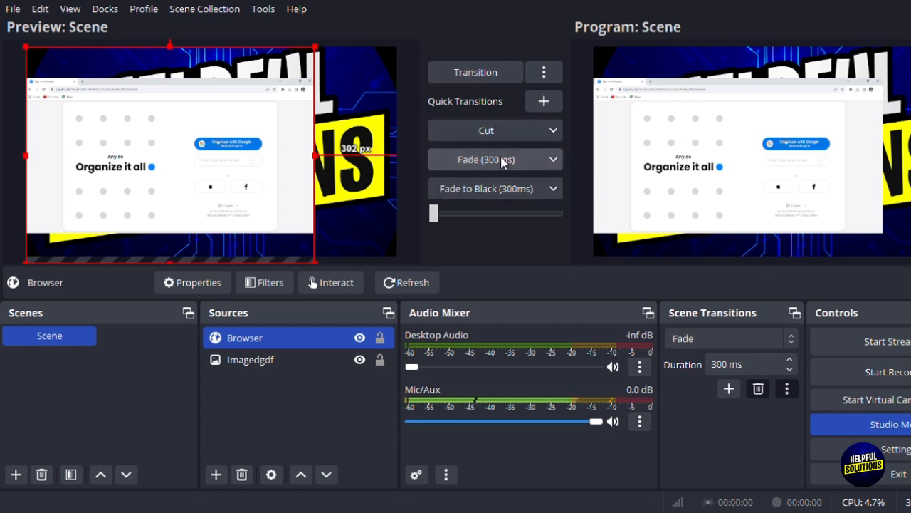
click(520, 191)
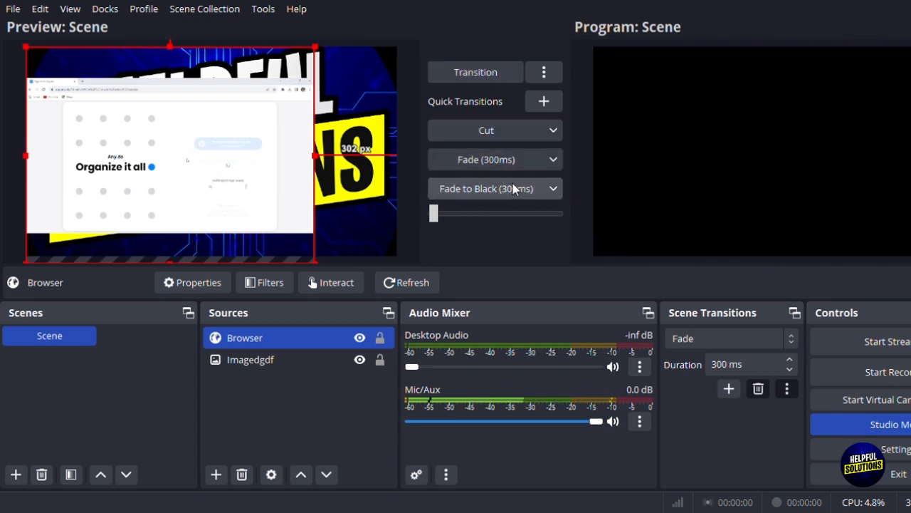
click(491, 130)
click(491, 156)
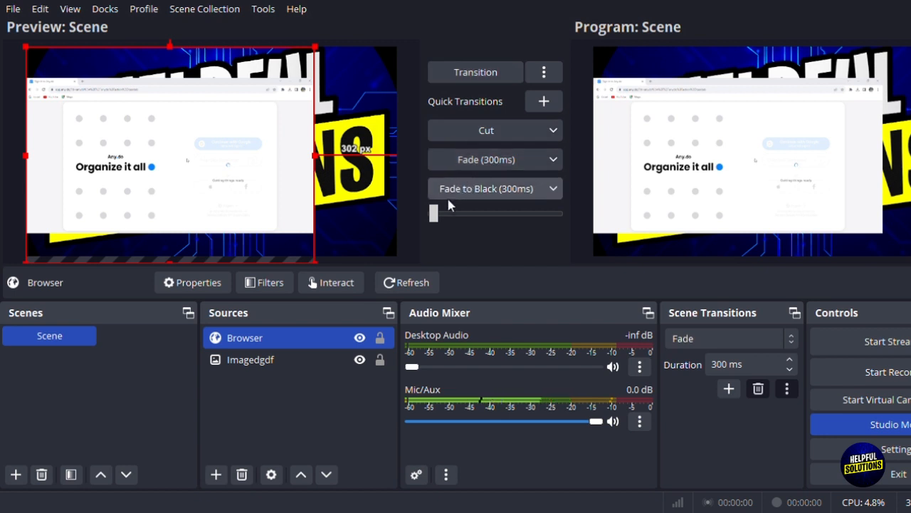
drag(434, 214, 532, 228)
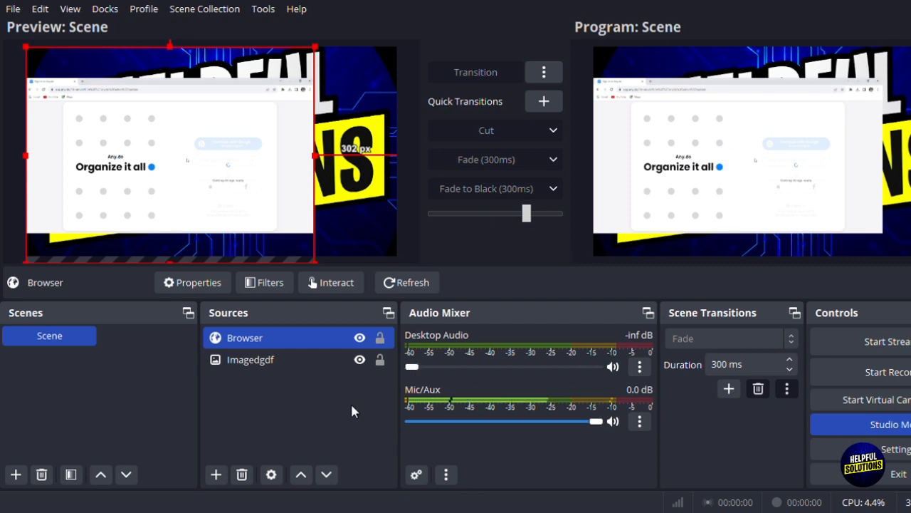
- Add a text source named fghs containing "dfdfb" and change its font to a serif typeface
click(320, 384)
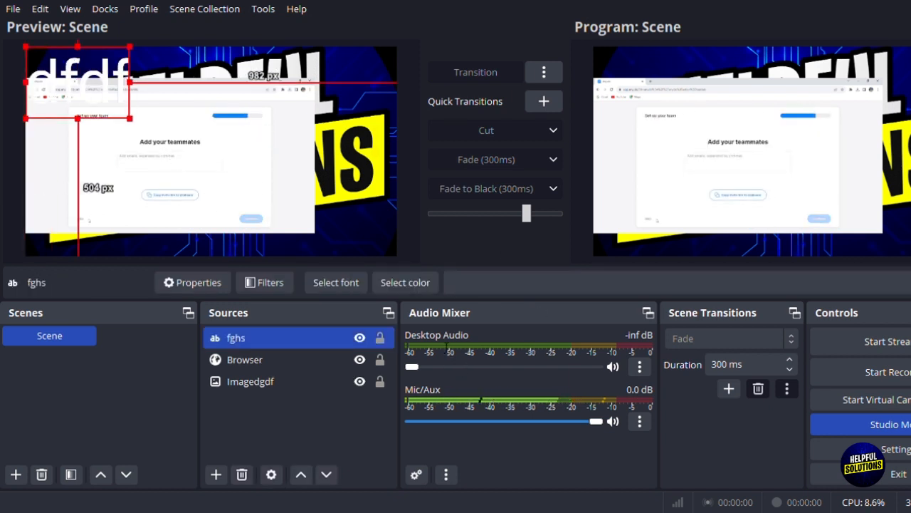
text(b)
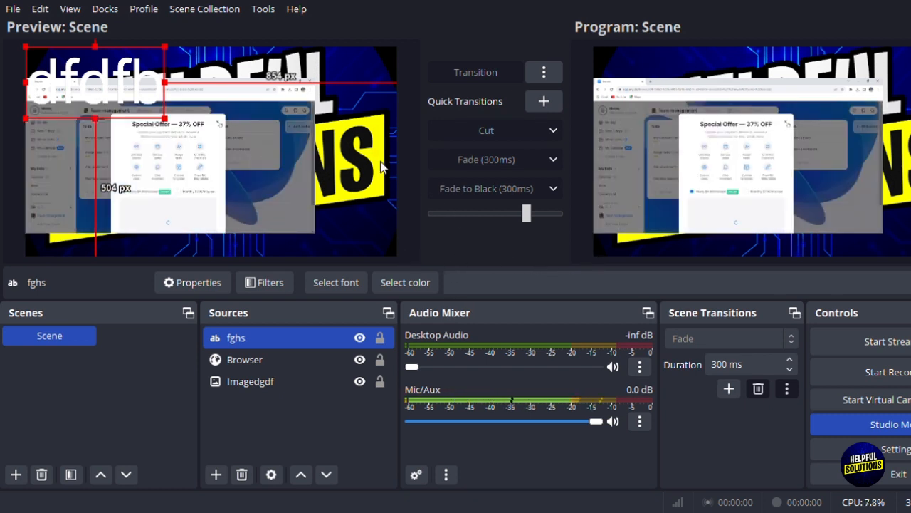
click(572, 350)
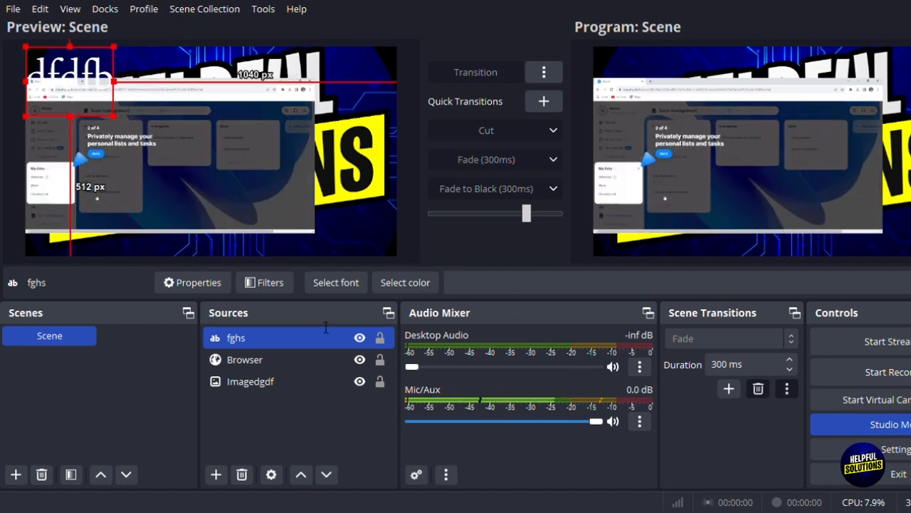
- Replace the text of the fghs source with "KCHFK" and transform it so only the first letter is capitalized
drag(326, 328, 301, 317)
key(BackSpace)
text(KGHFK)
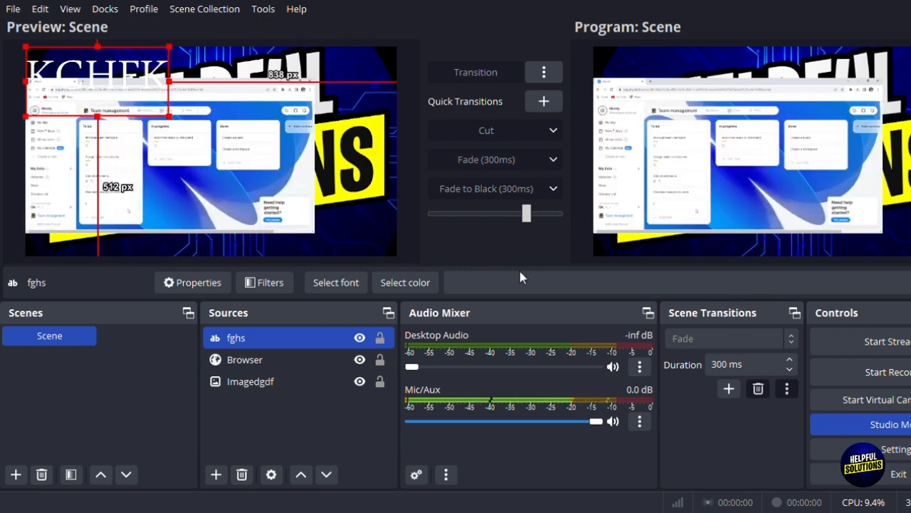
click(427, 337)
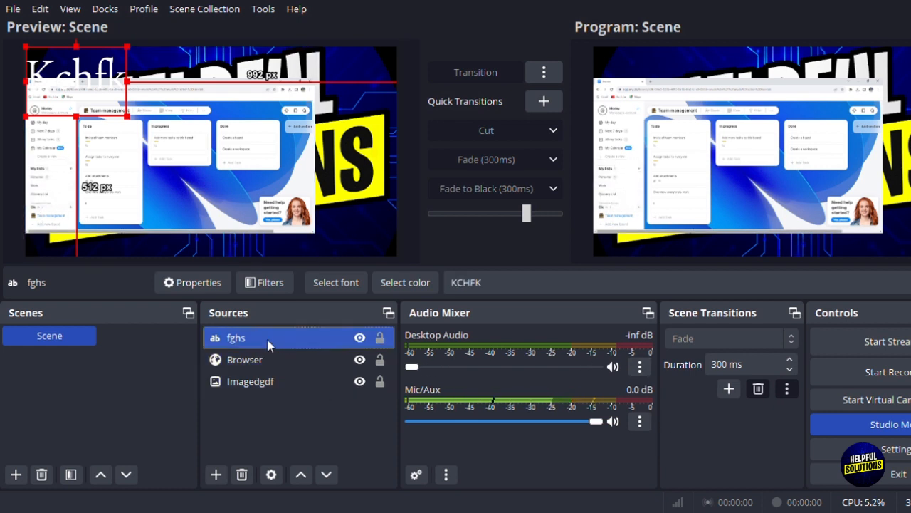
- Place the fghs text in the upper-right corner of the preview, shrink it to fit beside the browser image, and deselect it
drag(268, 340, 350, 229)
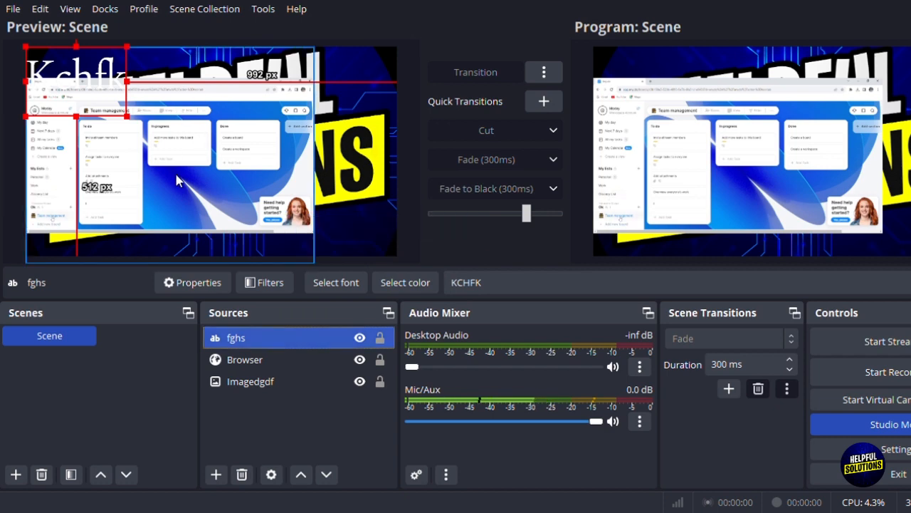
drag(76, 67, 335, 78)
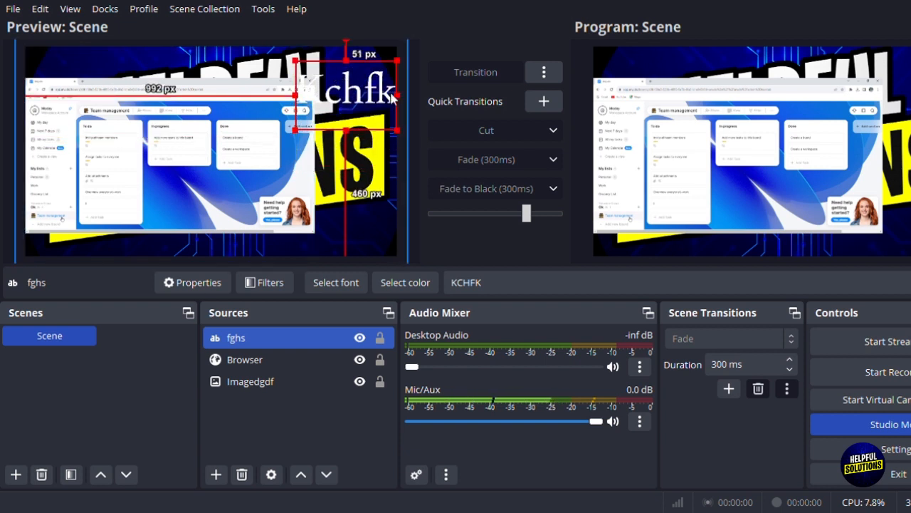
drag(401, 133, 360, 78)
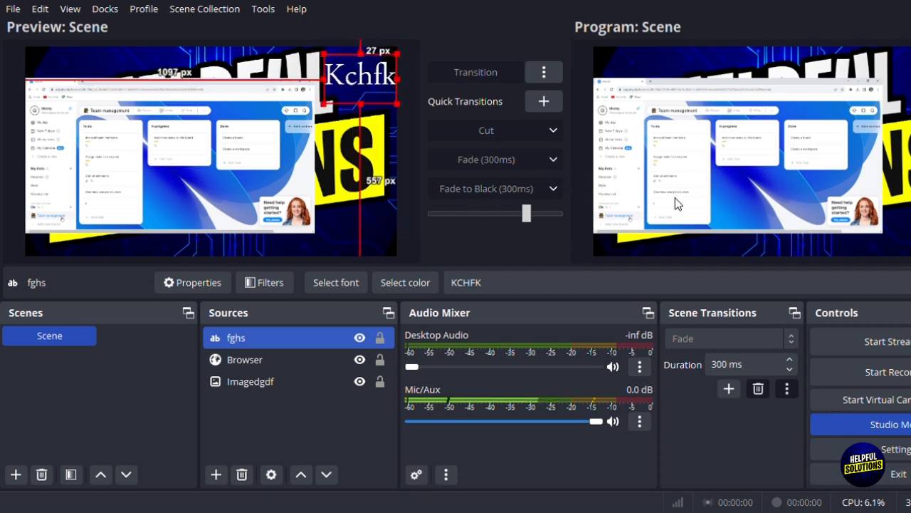
click(293, 408)
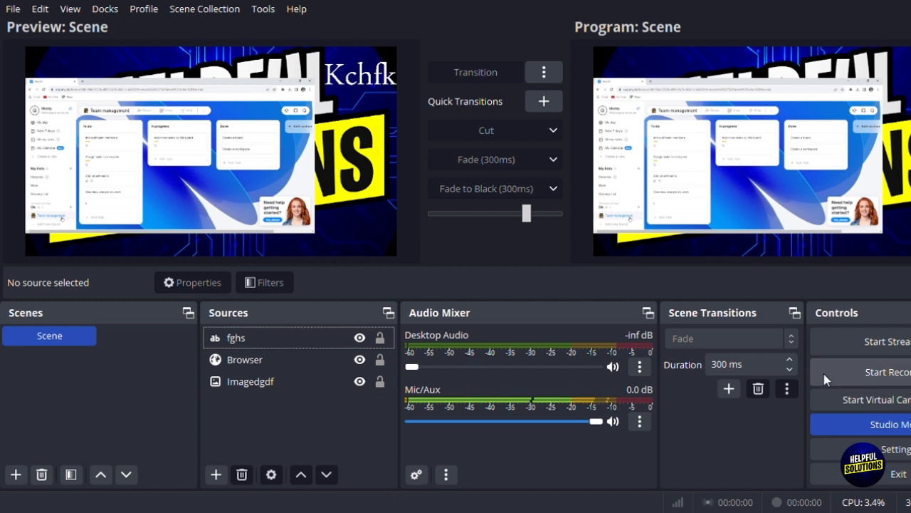
- Start streaming the prepared scene
click(864, 346)
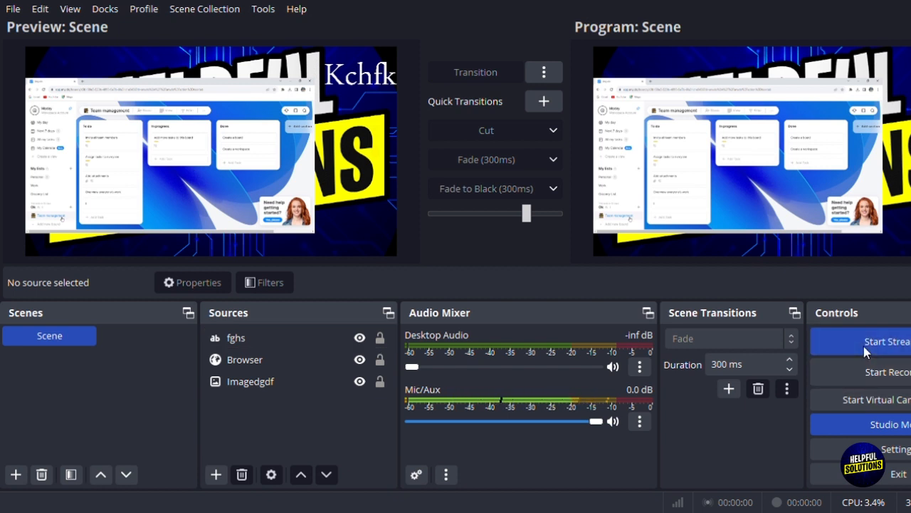